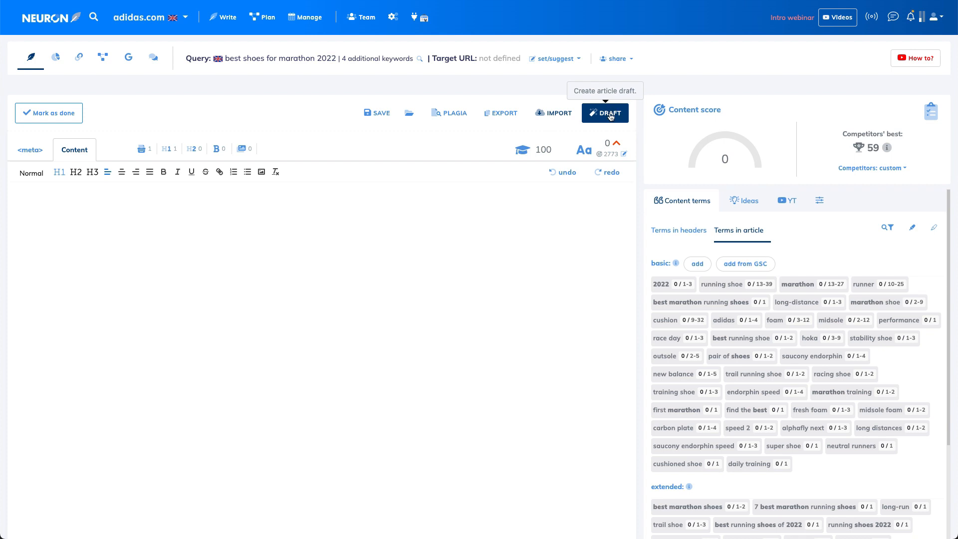
# Open the article draft builder, show only H1 header ideas, and add "The Best Marathon Running Shoes For Training And Racing" as a section.
pyautogui.click(606, 117)
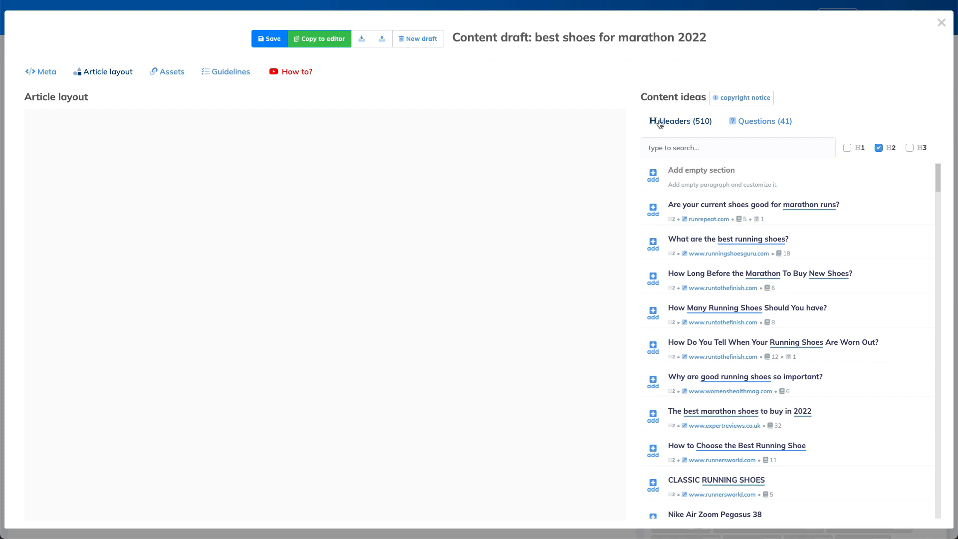
pyautogui.click(847, 148)
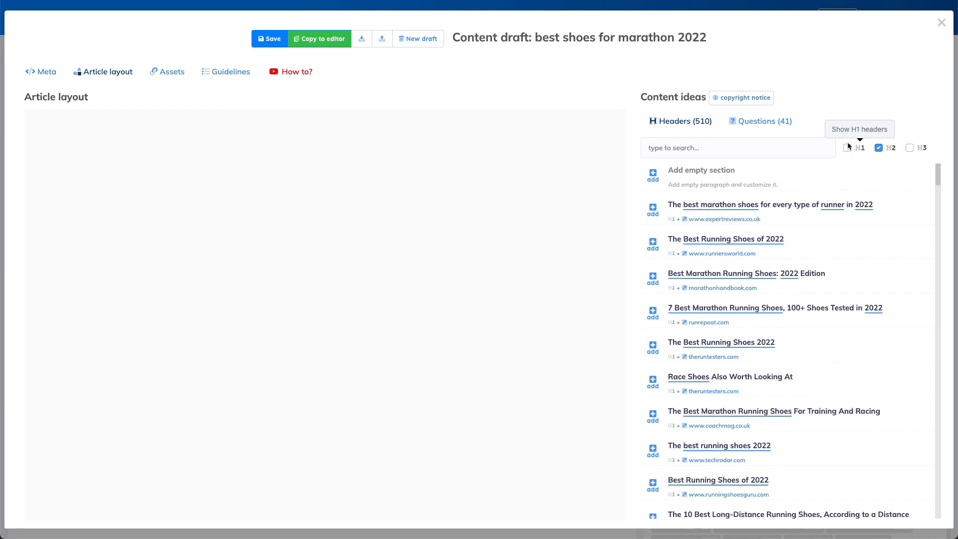
pyautogui.click(879, 148)
pyautogui.scroll(-1, 881, 278)
pyautogui.scroll(-2, 881, 280)
pyautogui.scroll(1, 881, 282)
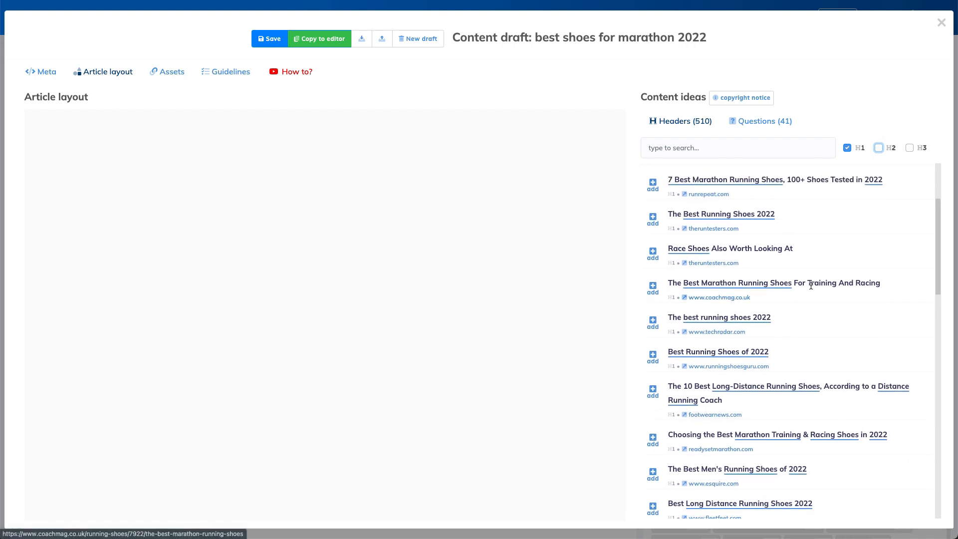
pyautogui.click(653, 291)
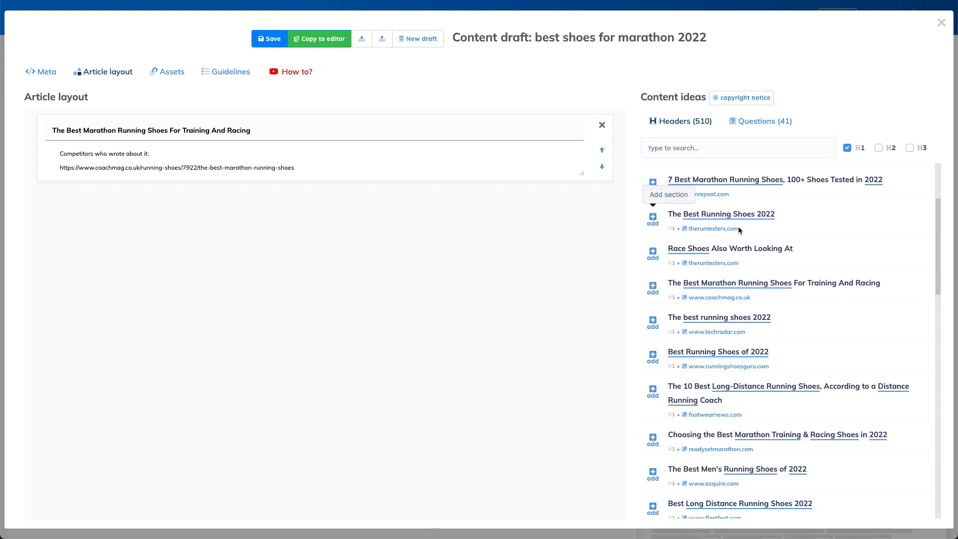
# Show only H2 header ideas and add "Why are good running shoes so important?" to the article layout.
pyautogui.scroll(1, 726, 232)
pyautogui.click(856, 150)
pyautogui.click(878, 148)
pyautogui.click(878, 148)
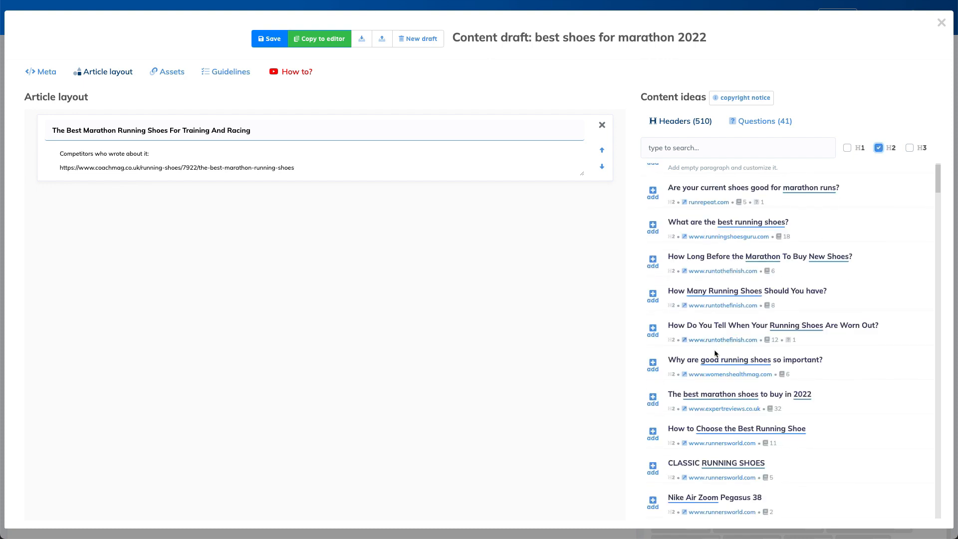
pyautogui.scroll(1, 715, 353)
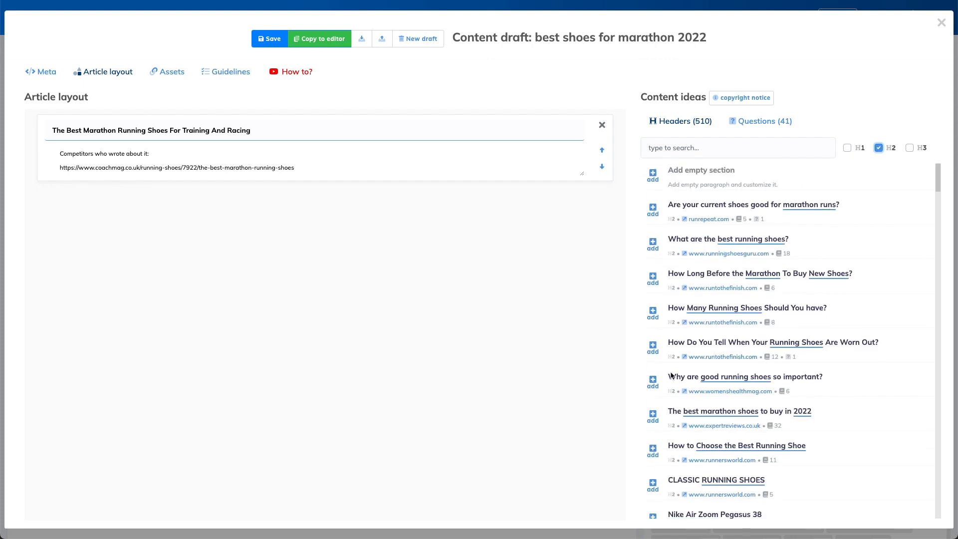
pyautogui.click(653, 382)
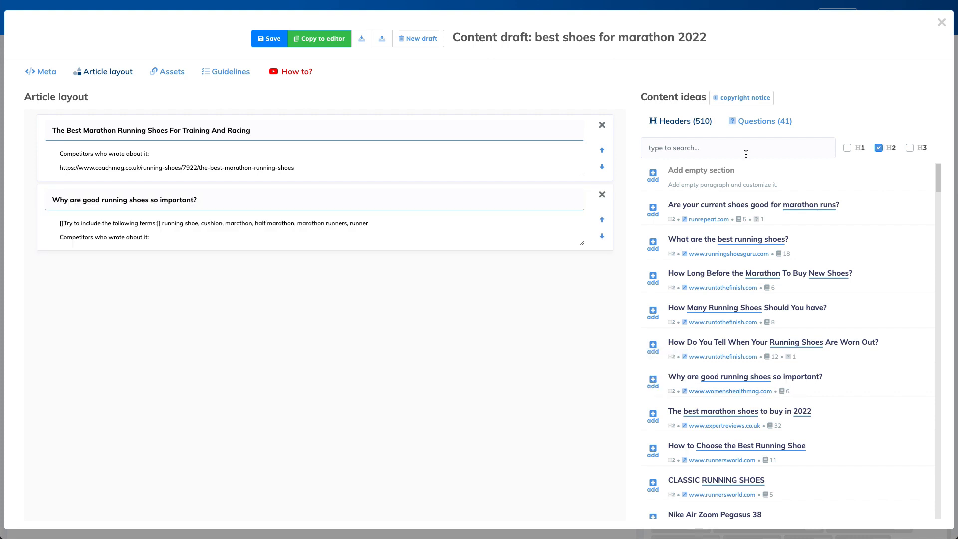
# Add the question ideas "Best shoes for running 2022?" and "Good shoes for marathon?" as sections of the article layout.
pyautogui.scroll(-12, 763, 333)
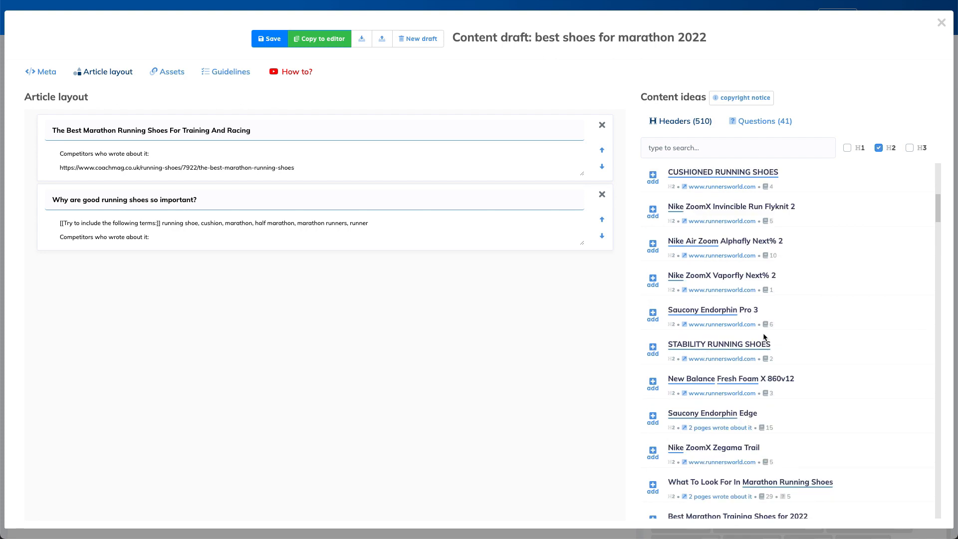
pyautogui.scroll(12, 764, 334)
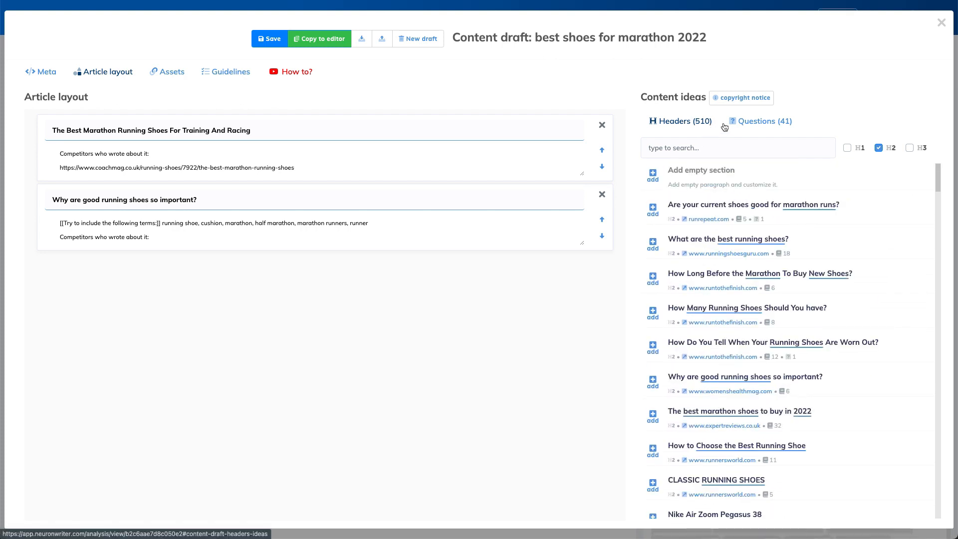
pyautogui.click(749, 127)
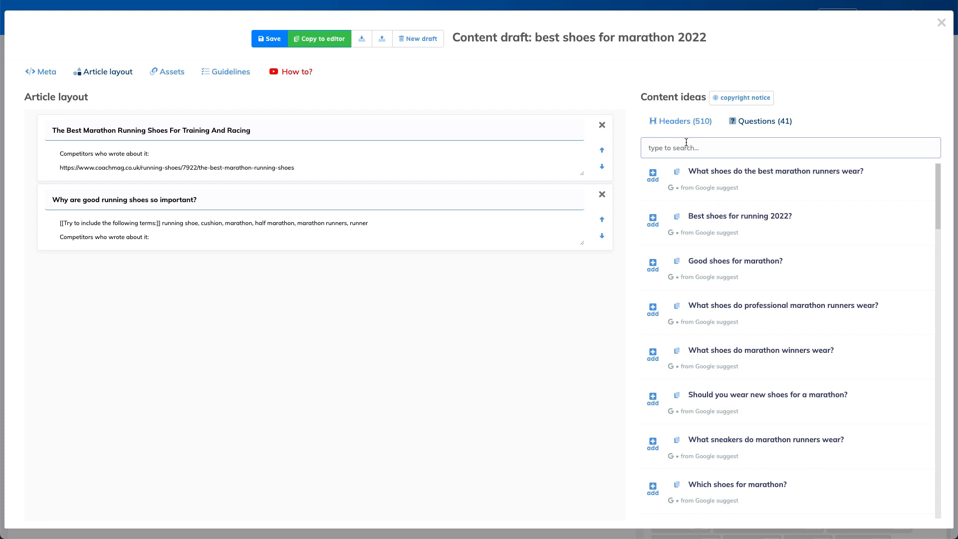
pyautogui.click(653, 222)
pyautogui.click(653, 264)
# Search the header ideas for "how" and add "How to Choose the Best Running Shoe" to the article layout.
pyautogui.click(683, 121)
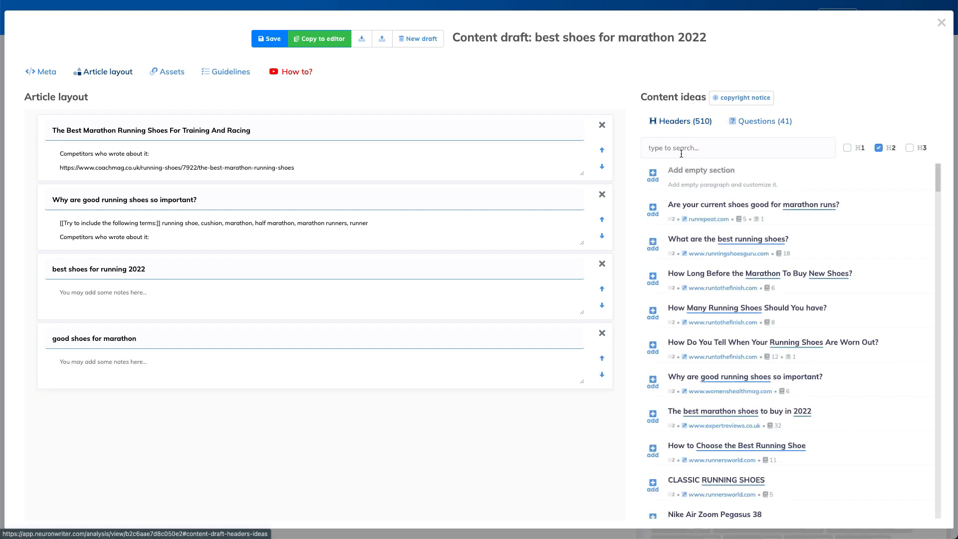
pyautogui.click(682, 148)
pyautogui.write('how')
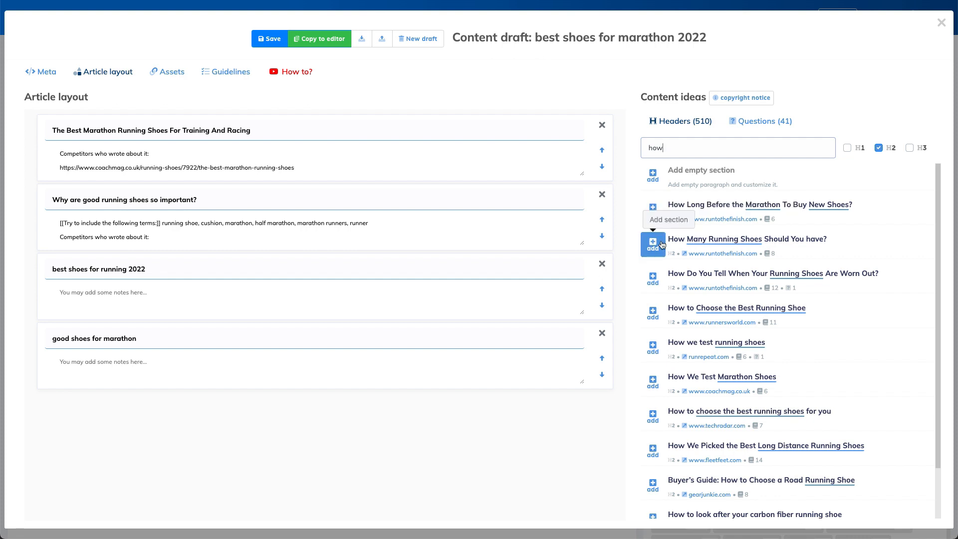
pyautogui.click(657, 316)
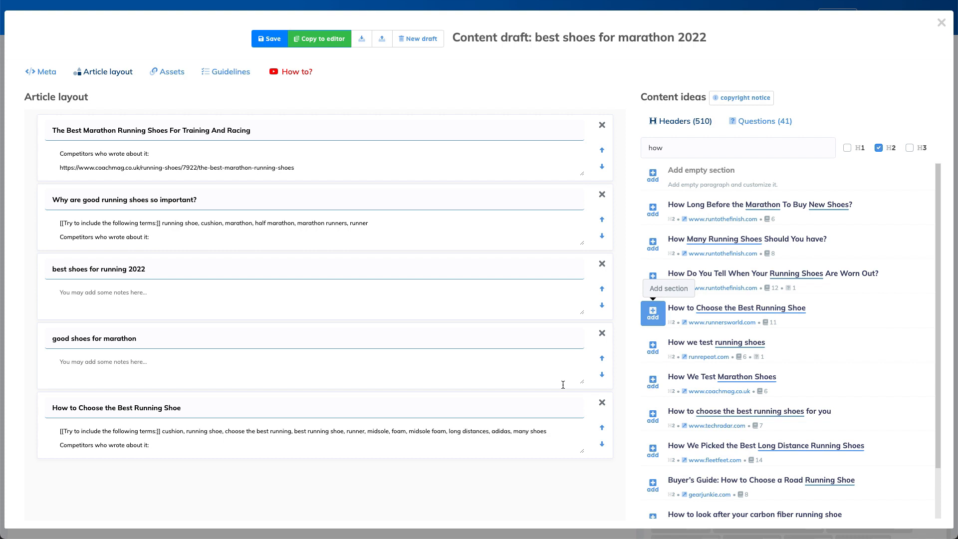
# Move the "How to Choose the Best Running Shoe" section up to second place in the article layout.
pyautogui.click(602, 428)
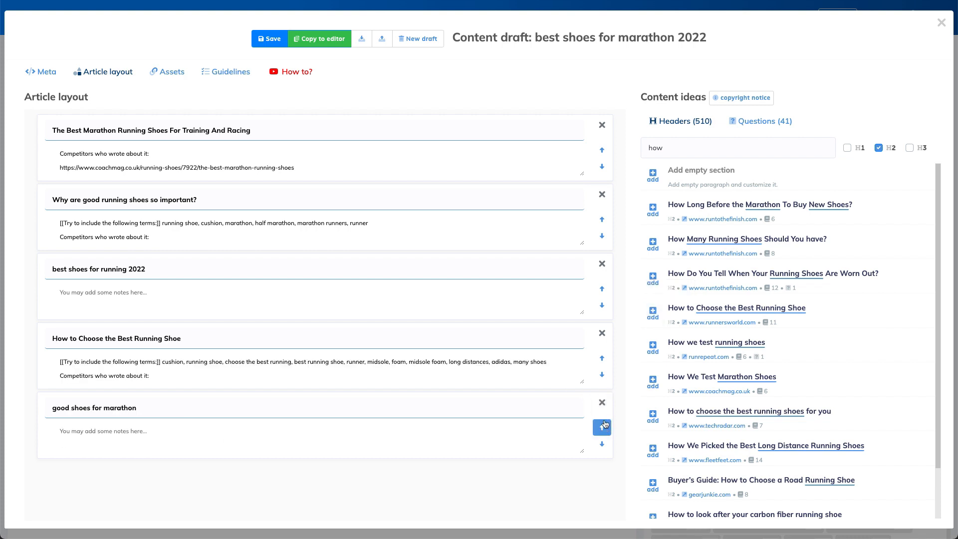
pyautogui.click(602, 355)
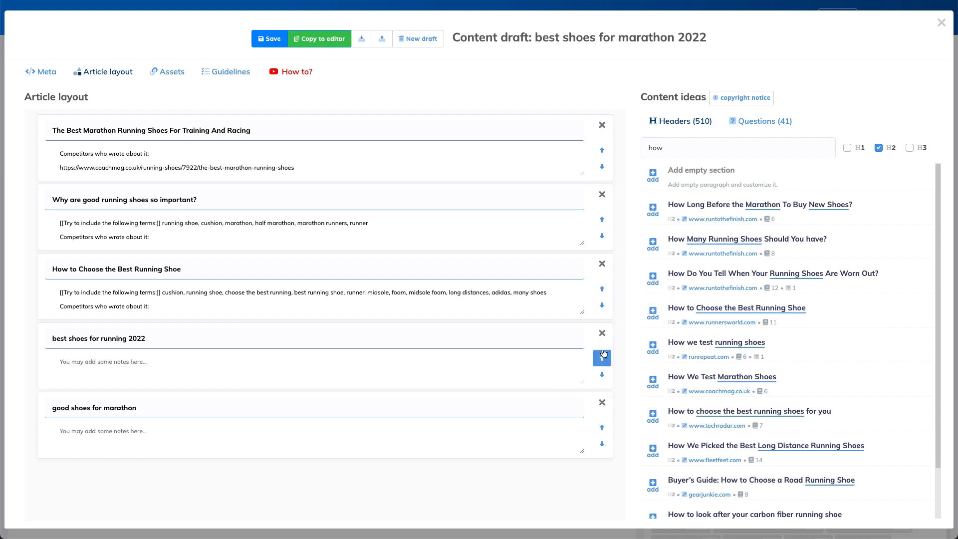
pyautogui.click(602, 288)
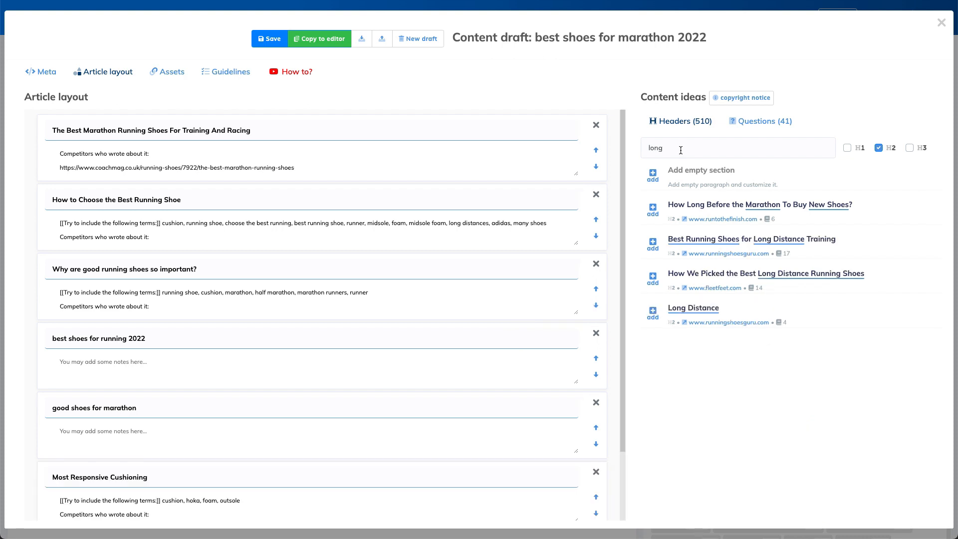
# Clear the header search and look through the H2 header ideas and the suggested questions for further sections.
pyautogui.click(680, 150)
pyautogui.press('BackSpace')
pyautogui.press('BackSpace')
pyautogui.press('BackSpace')
pyautogui.press('BackSpace')
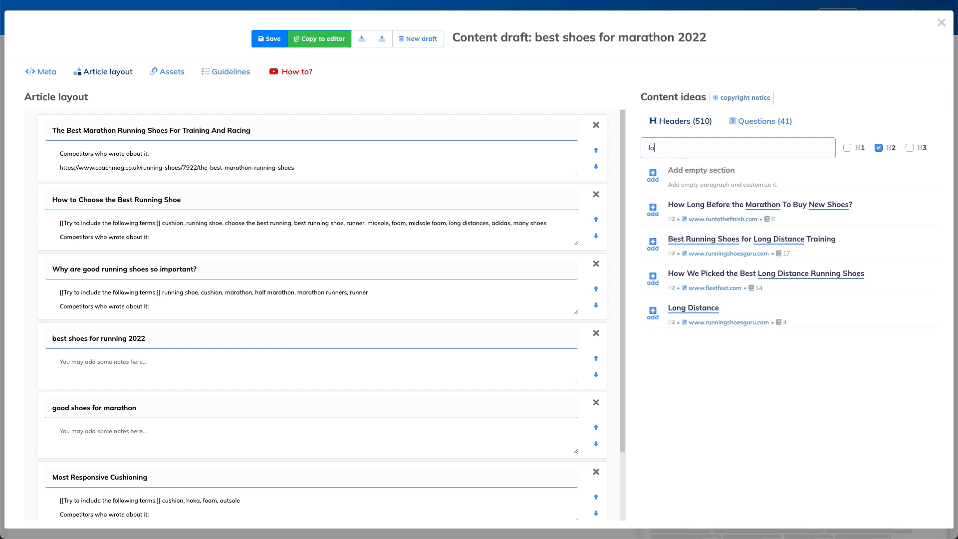
pyautogui.scroll(-4, 744, 335)
pyautogui.scroll(4, 744, 336)
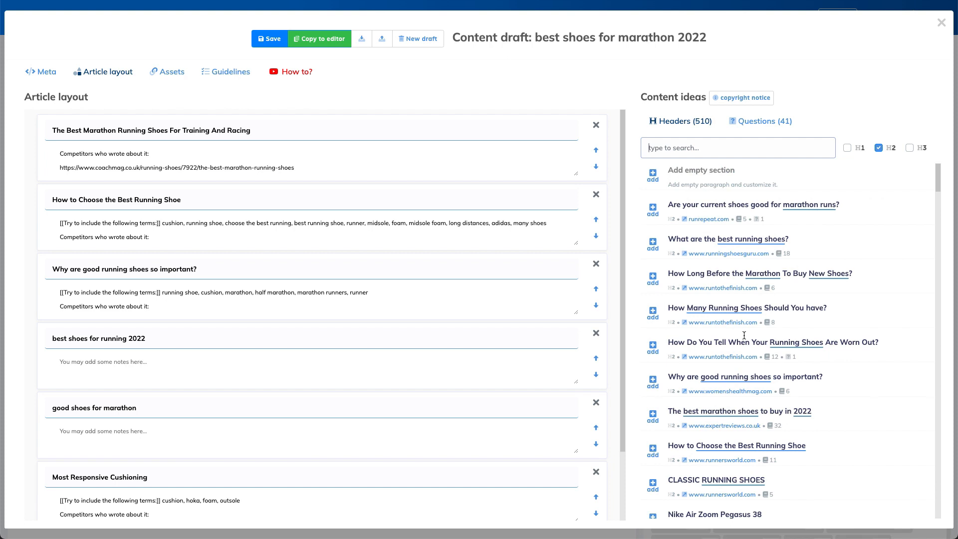
pyautogui.click(771, 131)
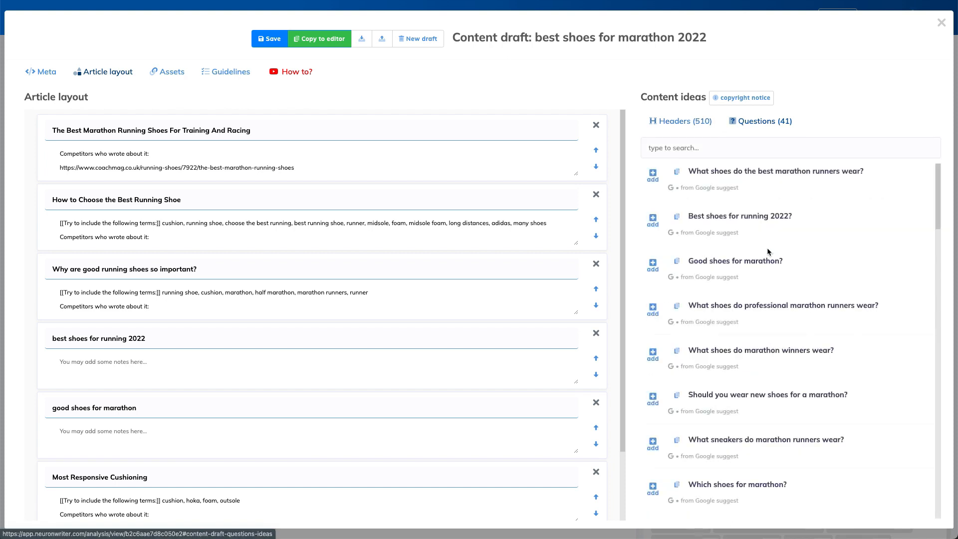
pyautogui.scroll(-8, 767, 247)
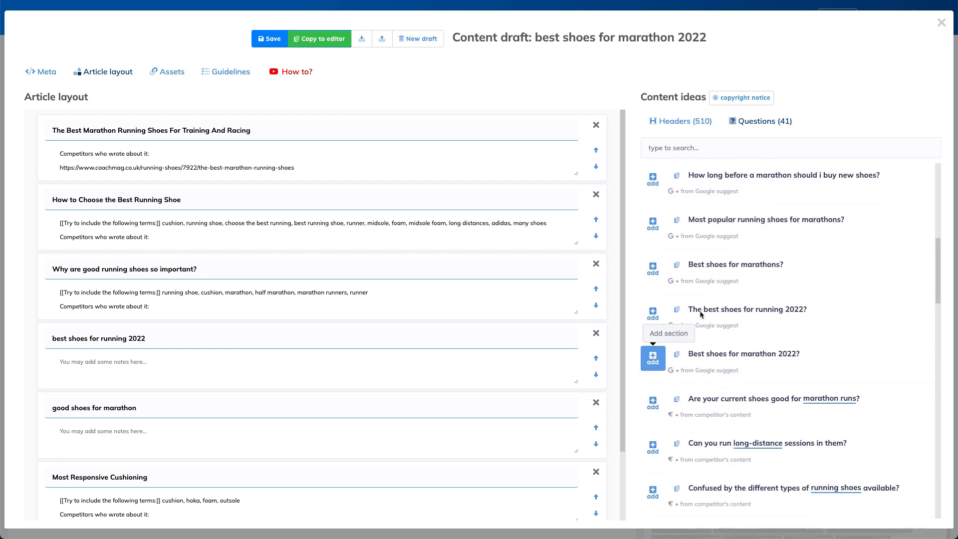
pyautogui.scroll(-3, 719, 349)
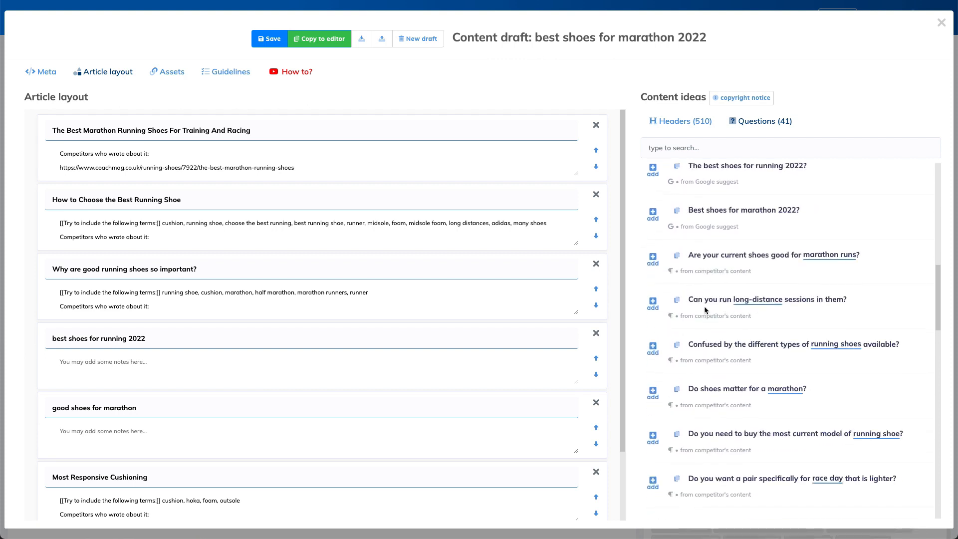
pyautogui.scroll(-2, 748, 314)
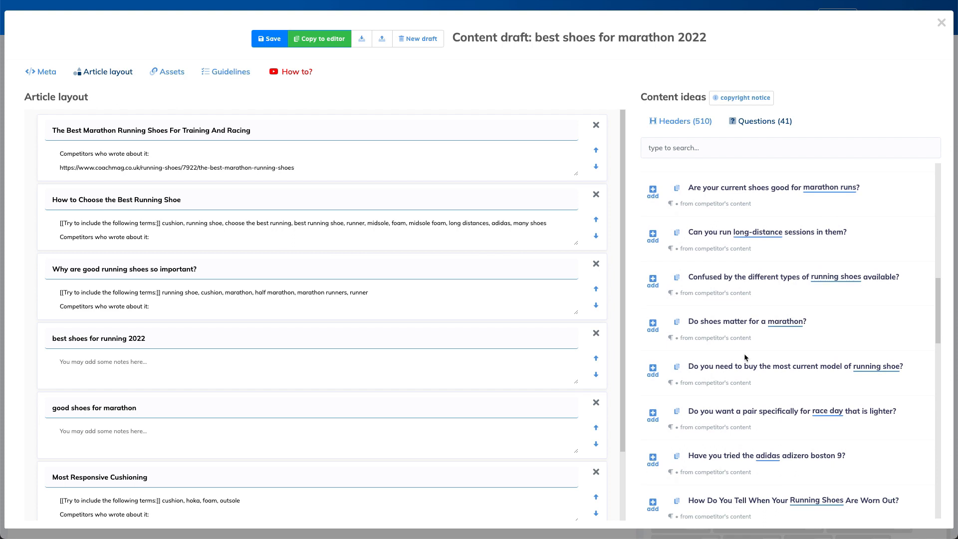
pyautogui.scroll(-3, 751, 375)
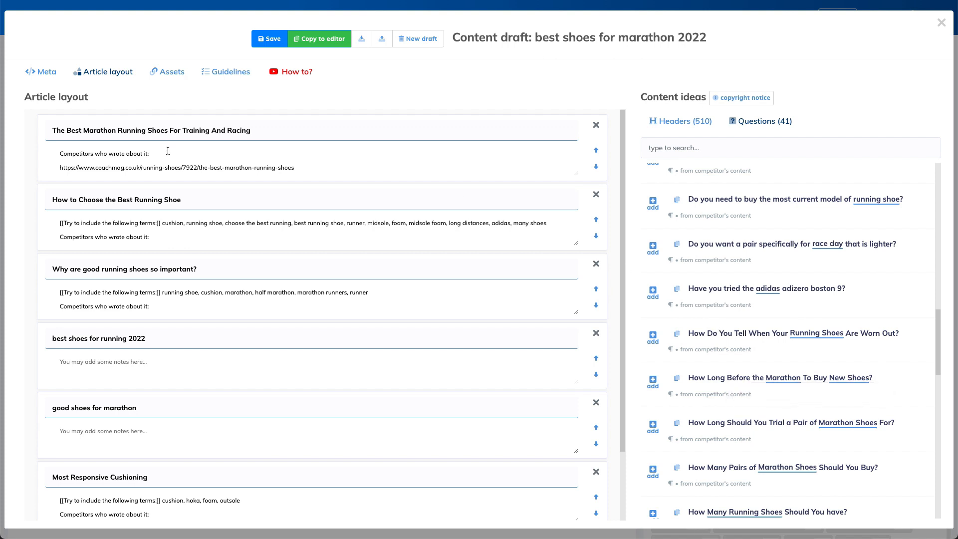
# Use the expertreviews.co.uk competitor title "The best marathon shoes for every type of runner in 2022 | Expert Reviews" as the draft's meta title.
pyautogui.click(43, 72)
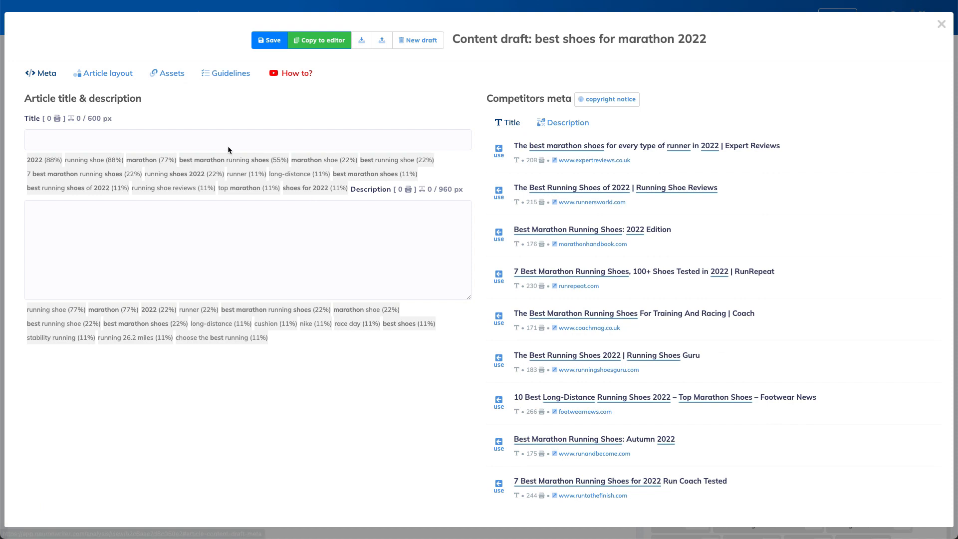
pyautogui.click(317, 141)
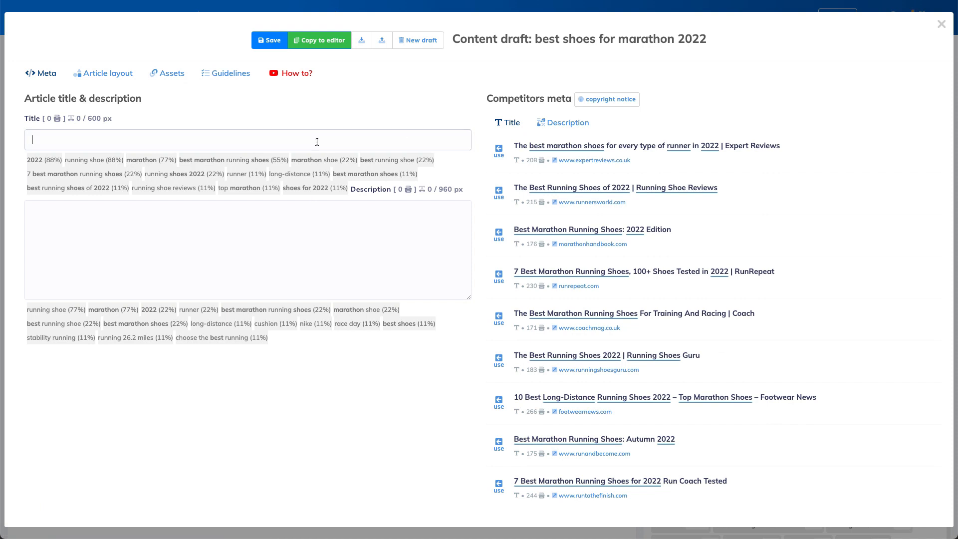
pyautogui.click(502, 158)
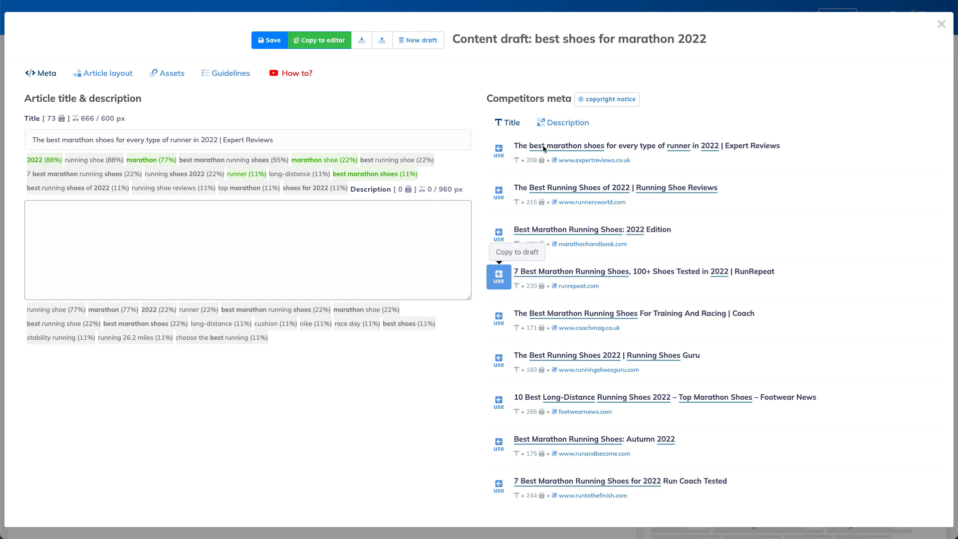
# Use the runnersworld.com competitor description as the meta description, and remove "| Expert Reviews" from the end of the meta title.
pyautogui.click(565, 125)
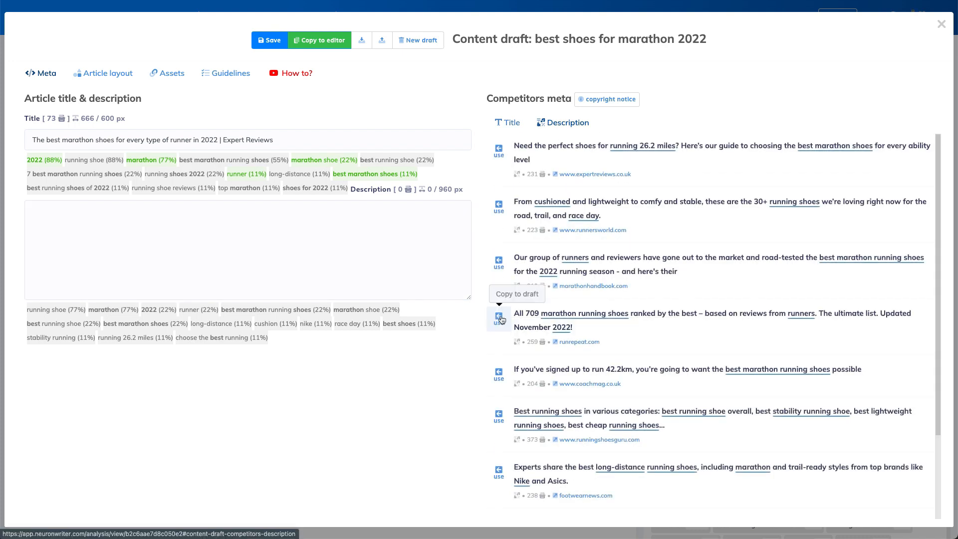
pyautogui.click(503, 201)
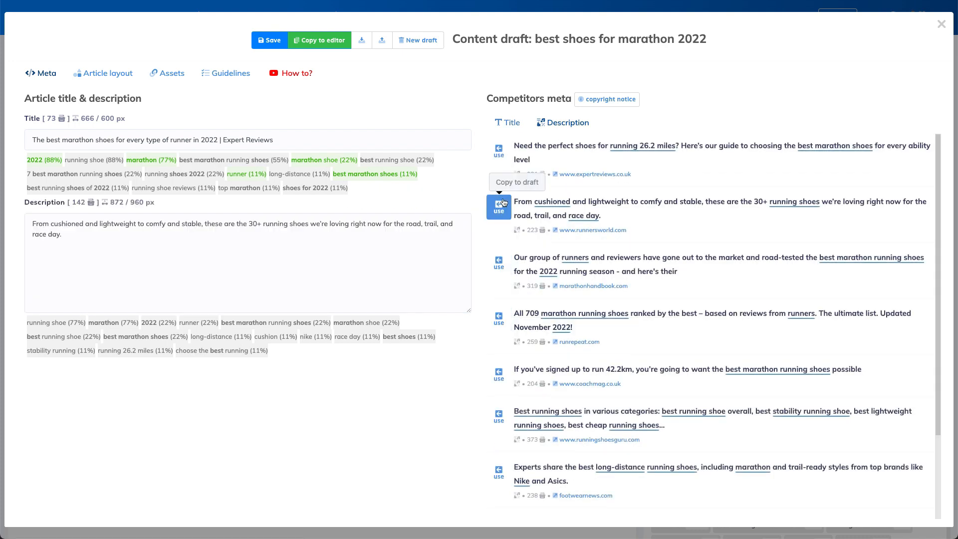
pyautogui.click(130, 238)
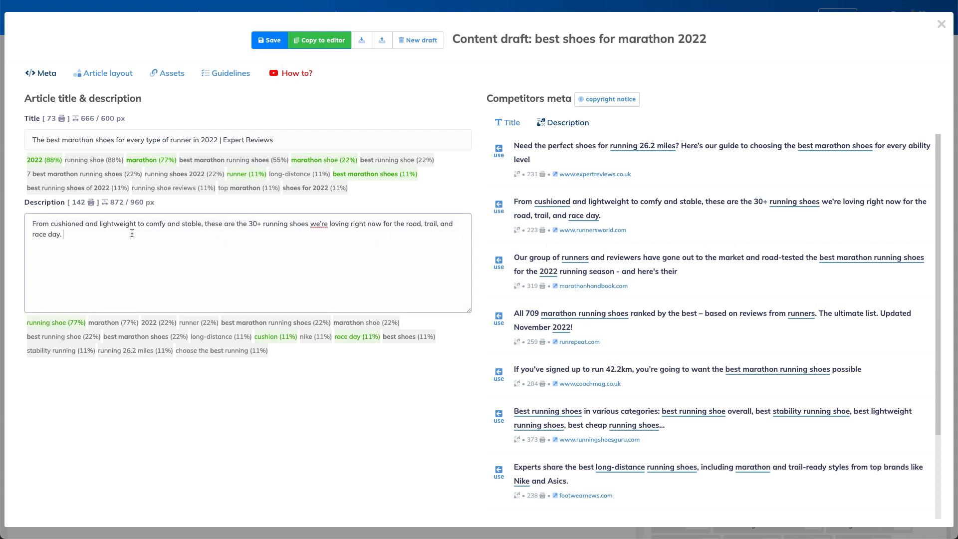
pyautogui.moveTo(218, 140); pyautogui.dragTo(334, 139)
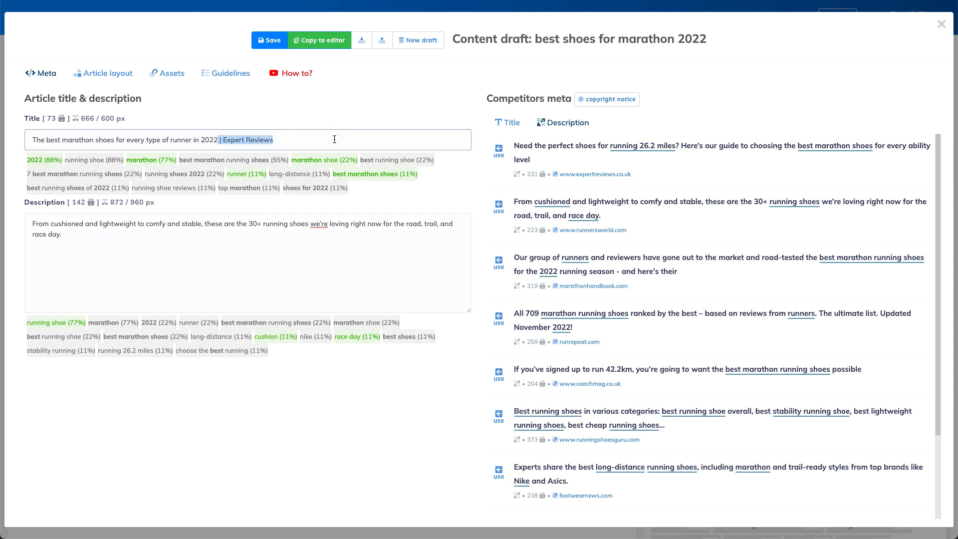
pyautogui.press('BackSpace')
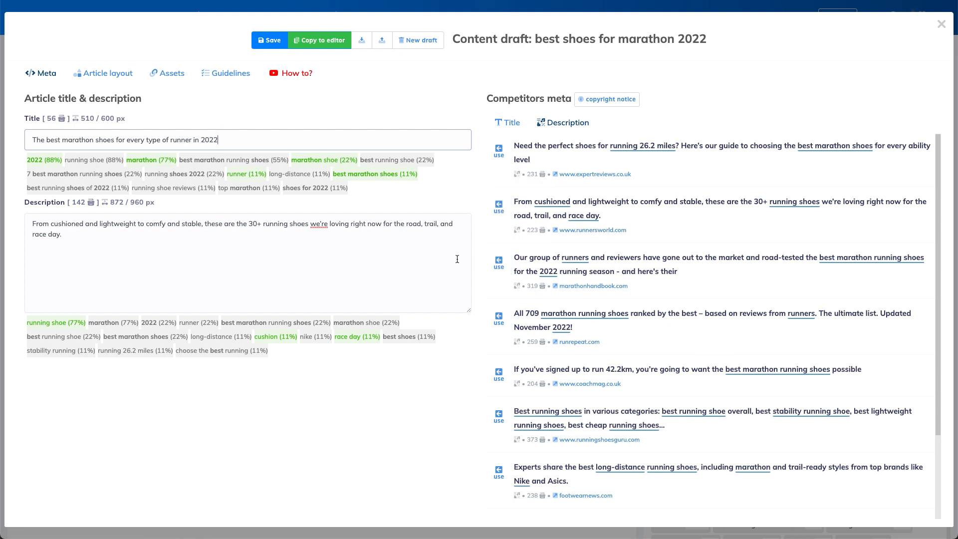
# Return to the article layout, save the draft, and copy it to the content editor to review its sections.
pyautogui.click(93, 79)
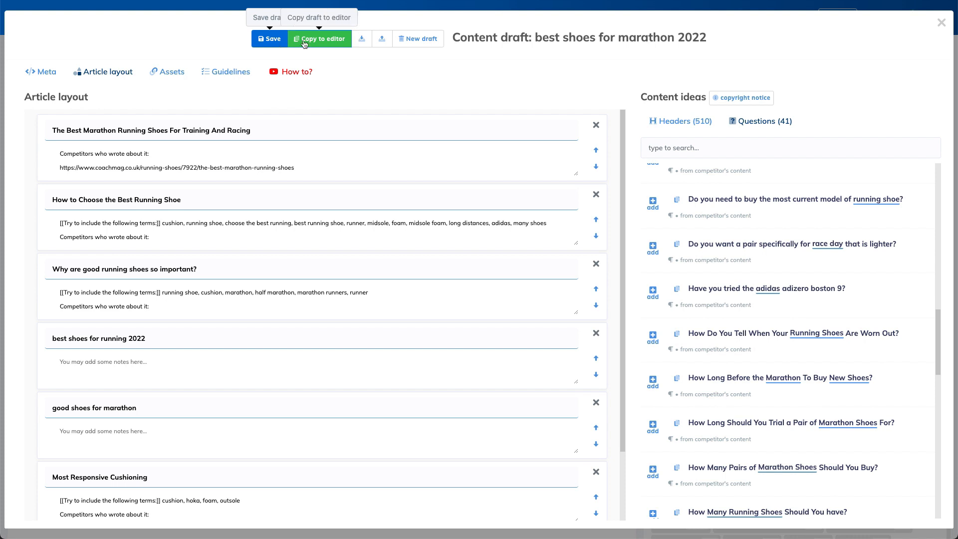
pyautogui.click(267, 40)
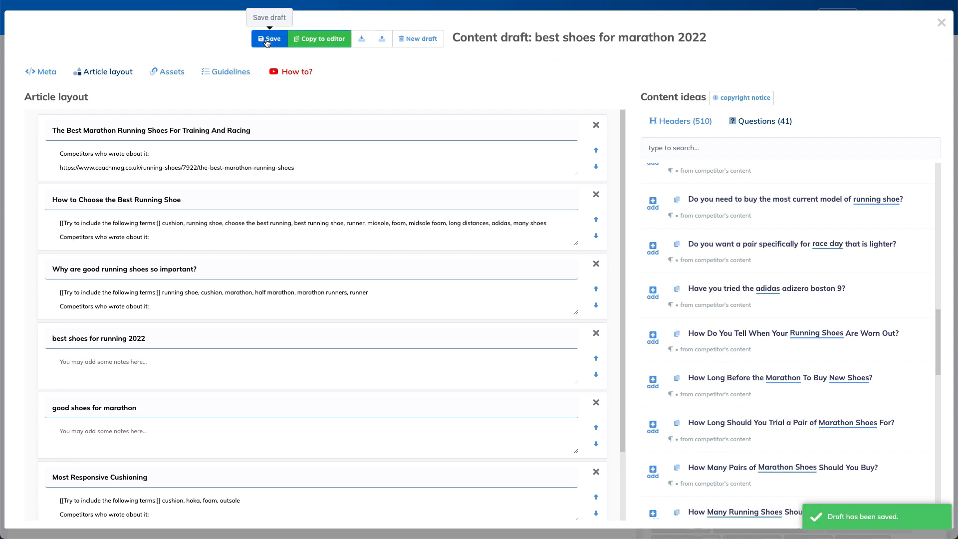
pyautogui.click(325, 39)
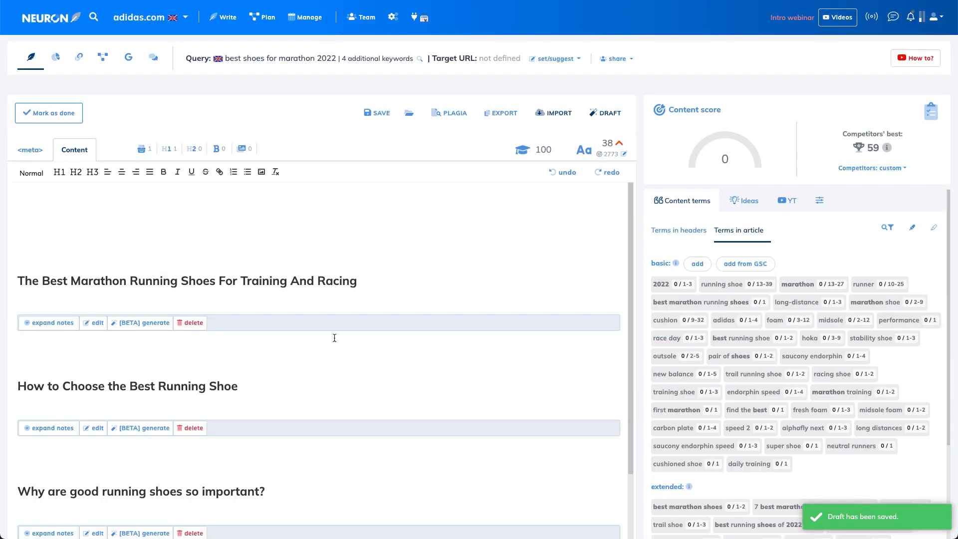
pyautogui.scroll(-5, 359, 350)
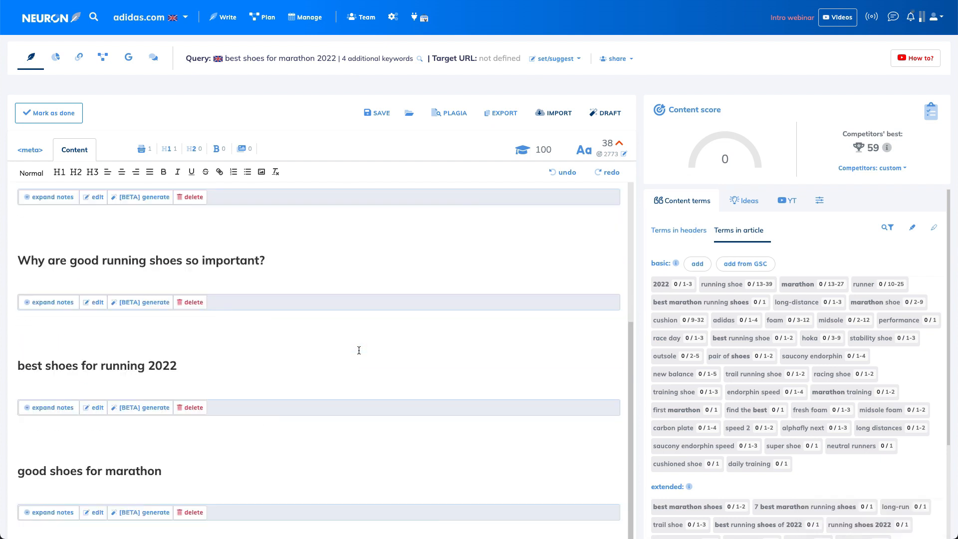
# Remove the blank space above "The Best Marathon Running Shoes For Training And Racing" and make that heading an H1.
pyautogui.scroll(5, 359, 349)
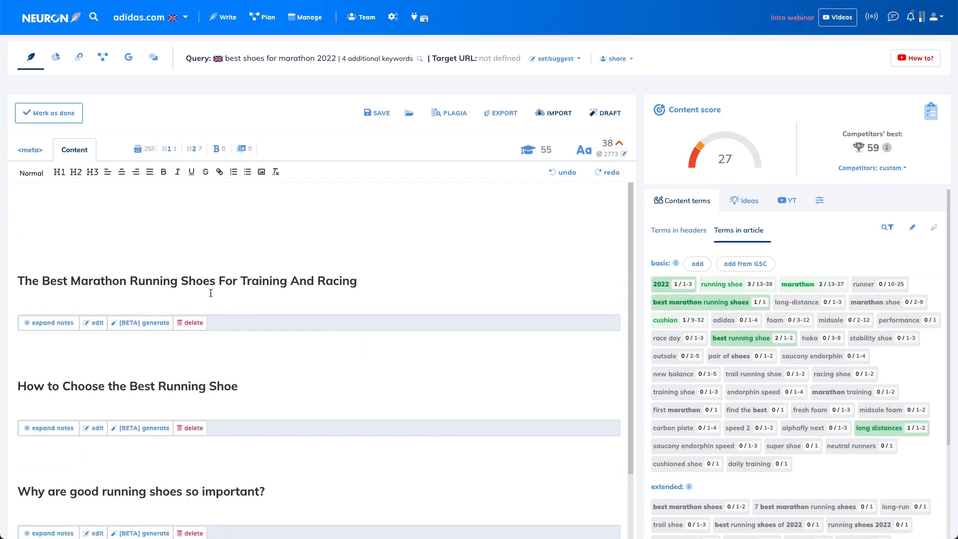
pyautogui.click(19, 281)
pyautogui.press('BackSpace')
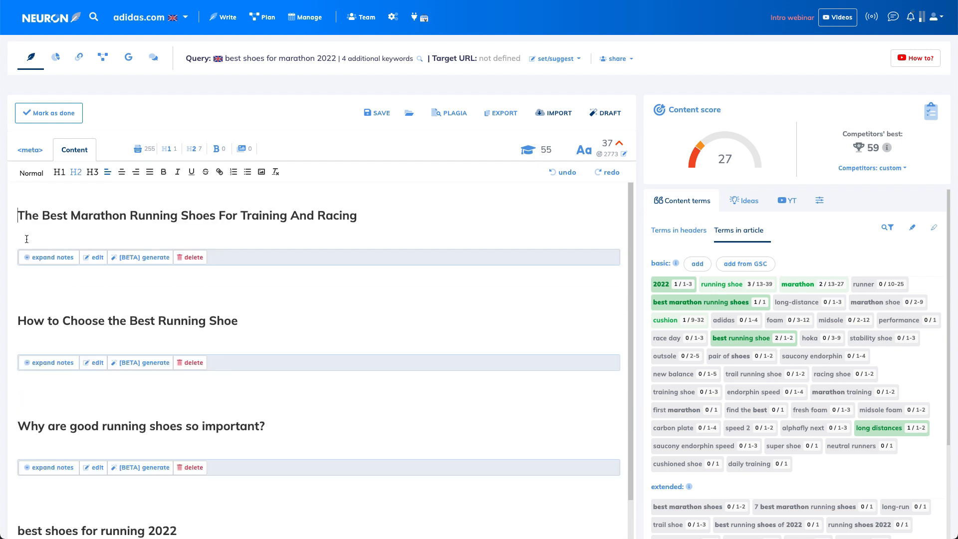
pyautogui.click(59, 172)
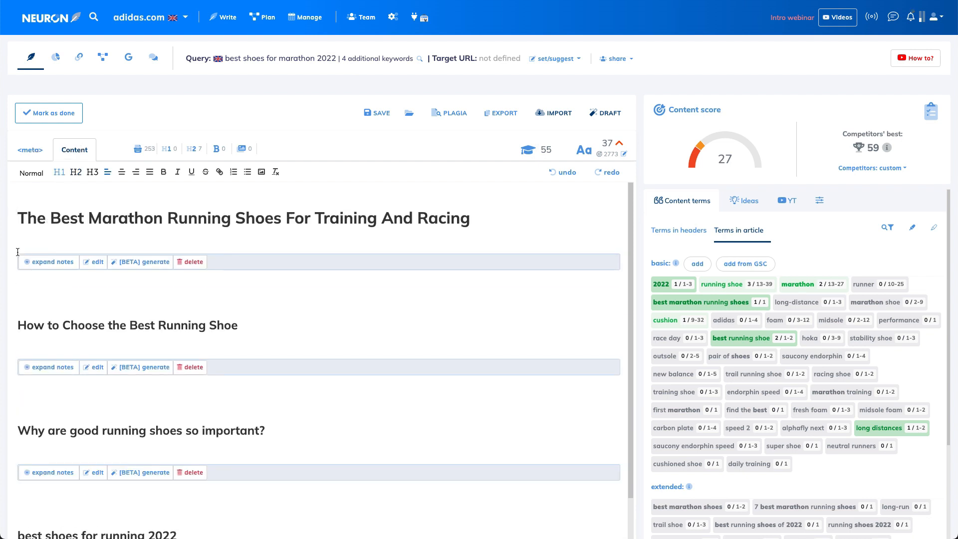
# Delete the notes block beneath the main heading "The Best Marathon Running Shoes For Training And Racing".
pyautogui.moveTo(17, 253); pyautogui.dragTo(20, 280)
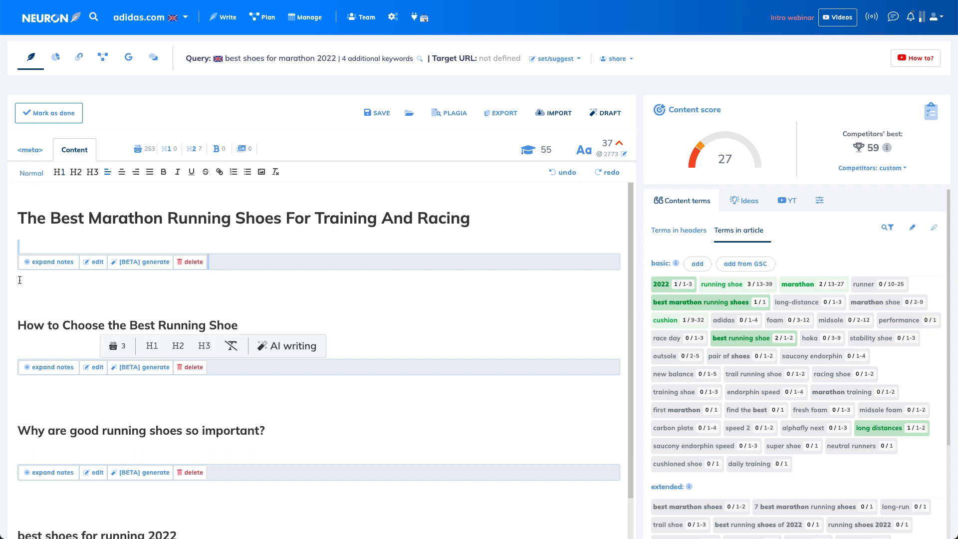
pyautogui.press('BackSpace')
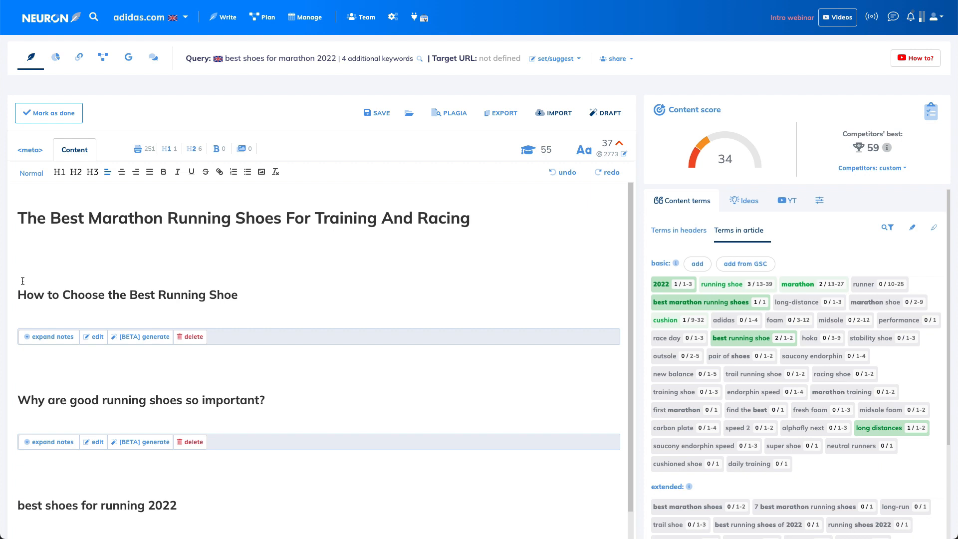
pyautogui.click(63, 292)
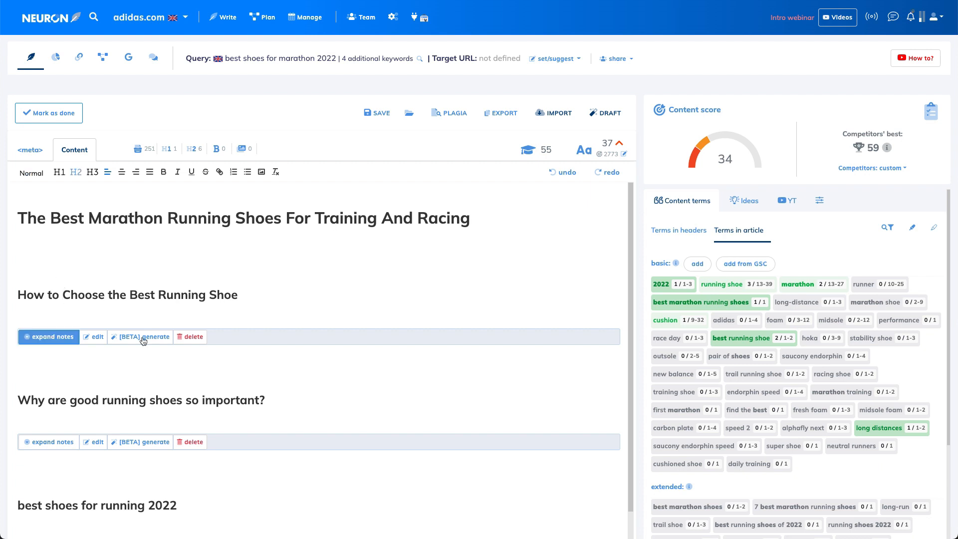
# Review the remaining draft sections and check the meta title and description, then return to the article content.
pyautogui.scroll(-5, 126, 466)
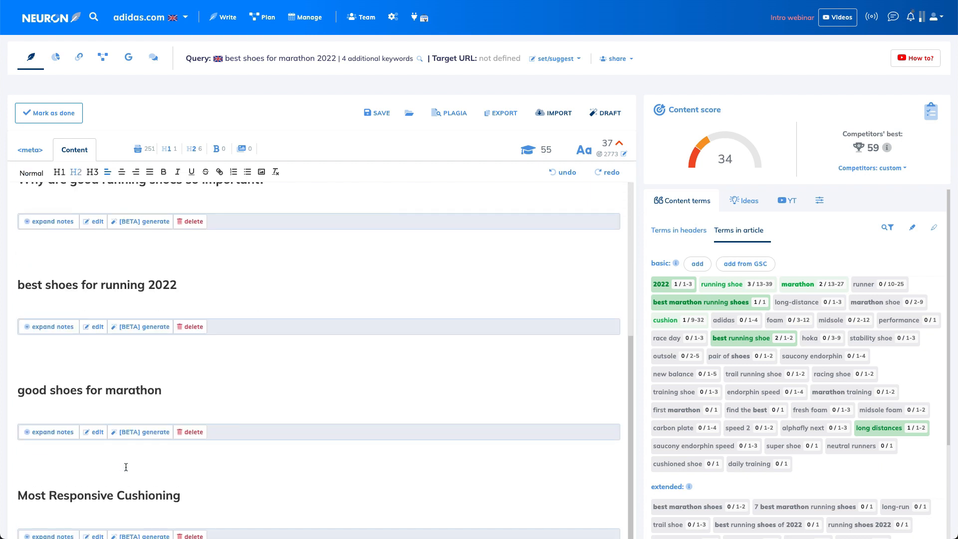
pyautogui.scroll(5, 125, 467)
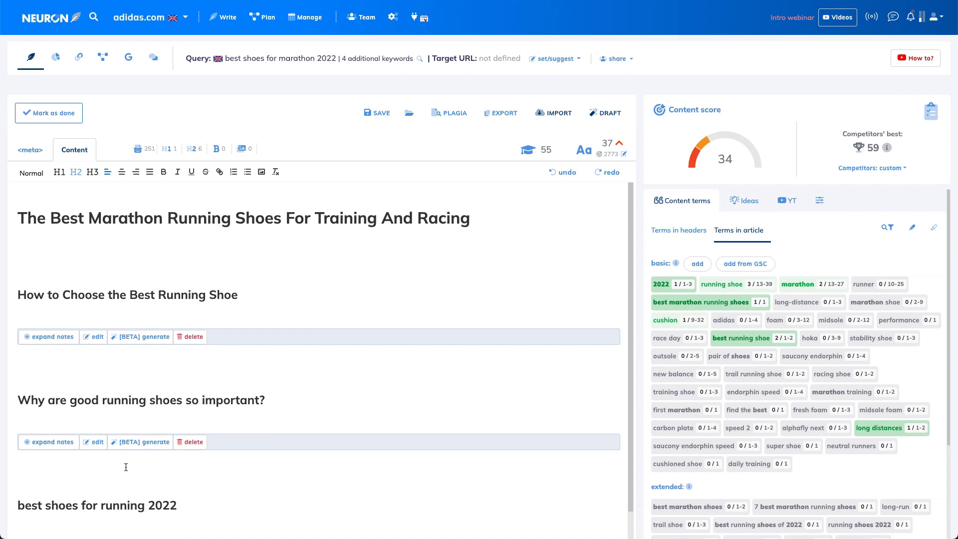
pyautogui.click(40, 154)
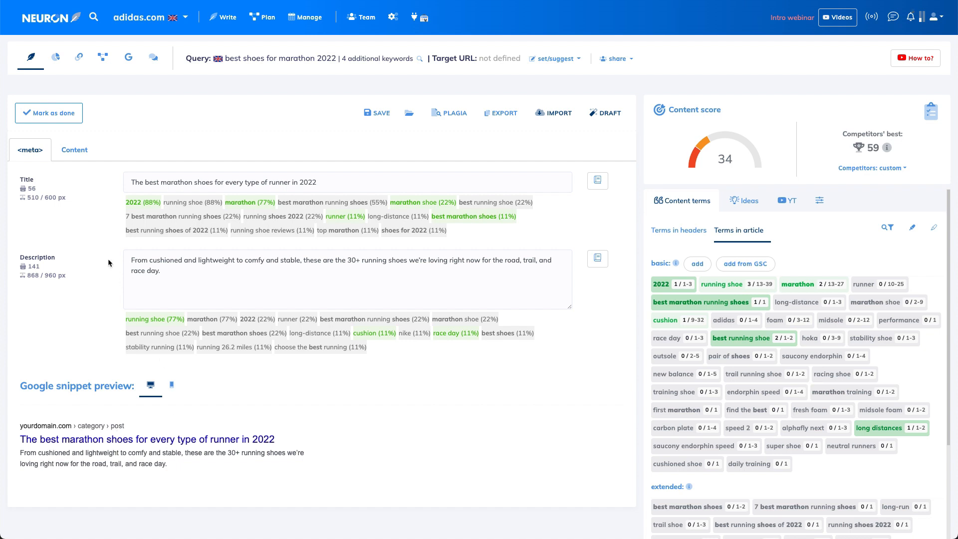
pyautogui.click(74, 150)
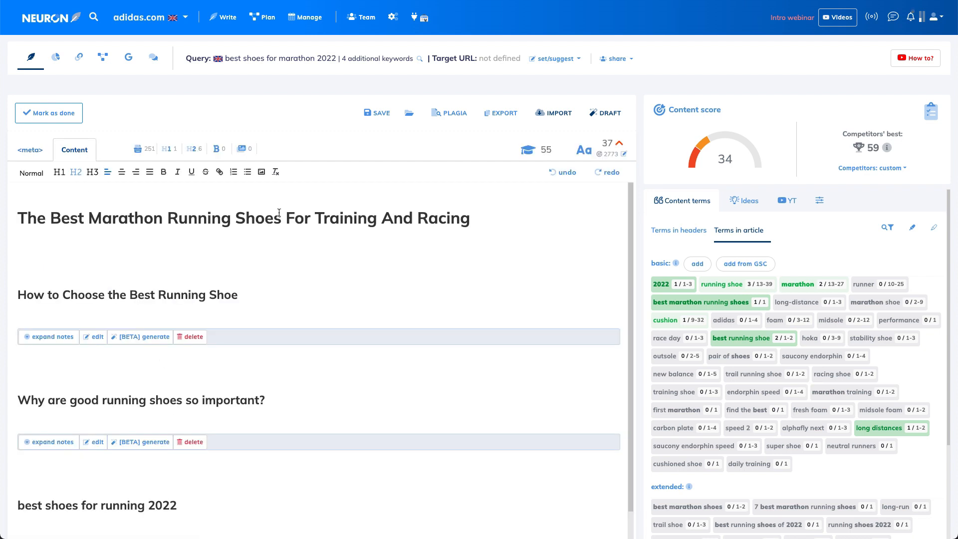